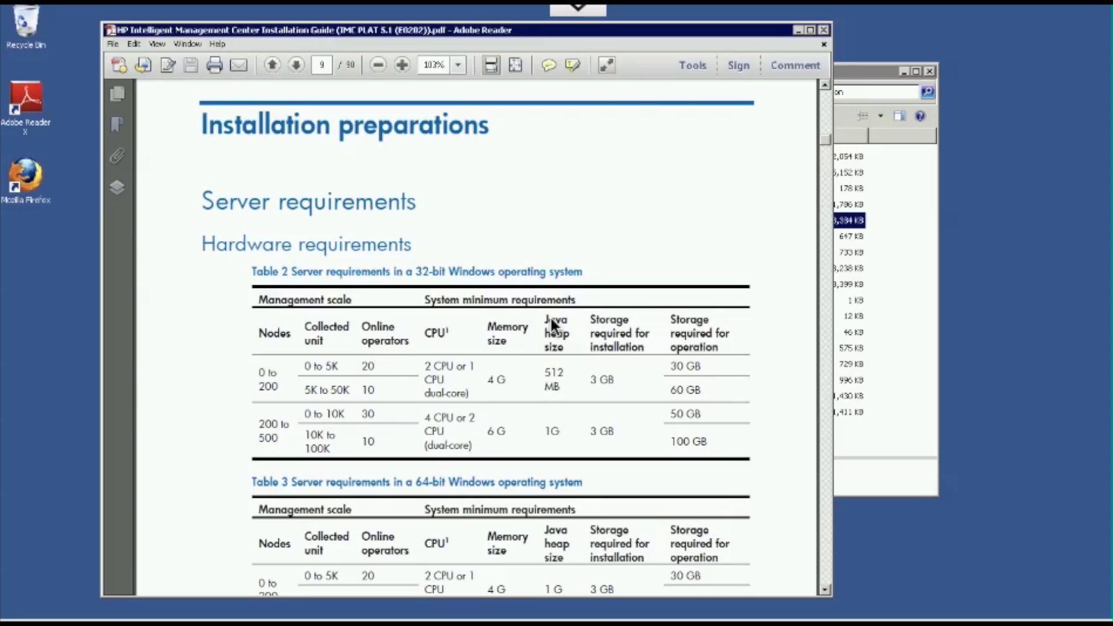
# Scroll page 9 of the guide until Table 2 and Table 3 Windows server requirements show.
pyautogui.scroll(-2, 550, 315)
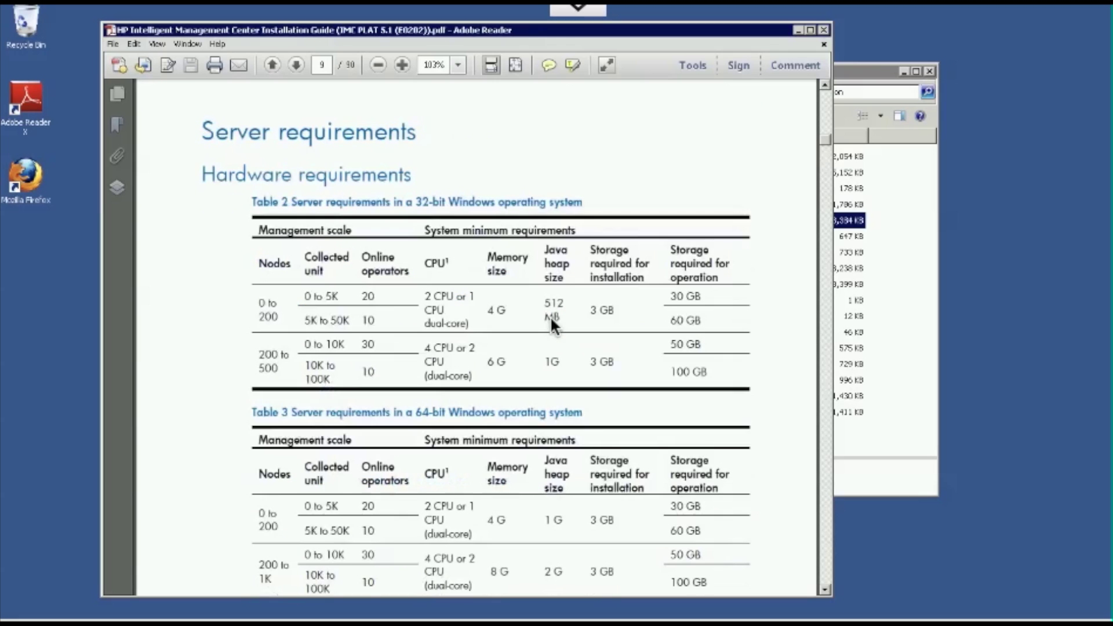
pyautogui.scroll(-1, 551, 316)
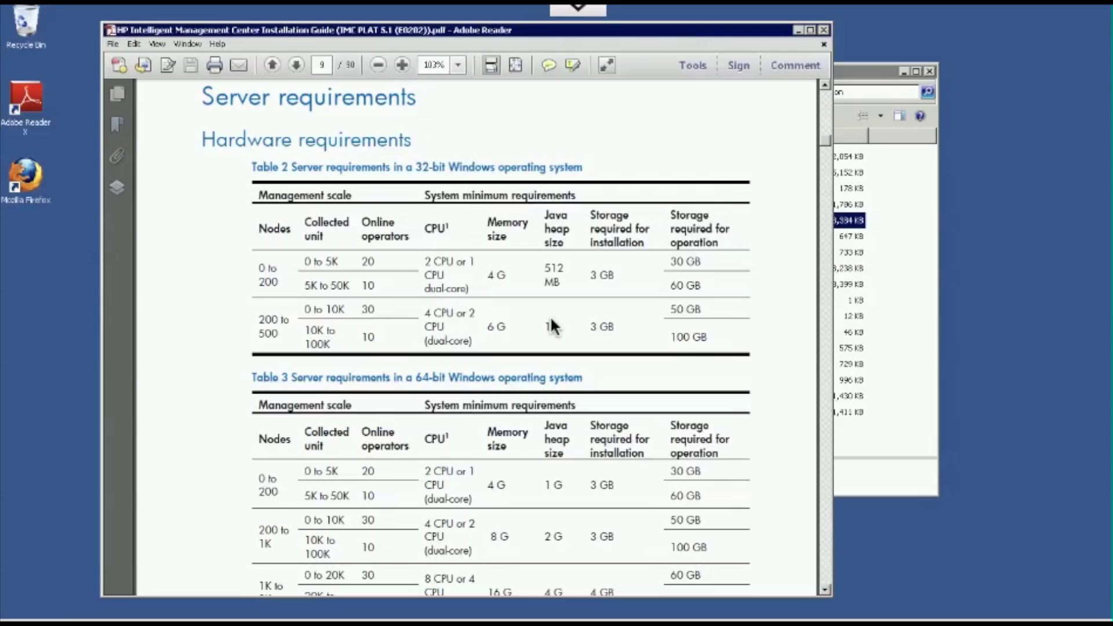
# Scroll through Tables 3, 4 and 5 down to the hardware NOTE section on page 11.
pyautogui.scroll(-1, 551, 319)
pyautogui.scroll(-2, 550, 317)
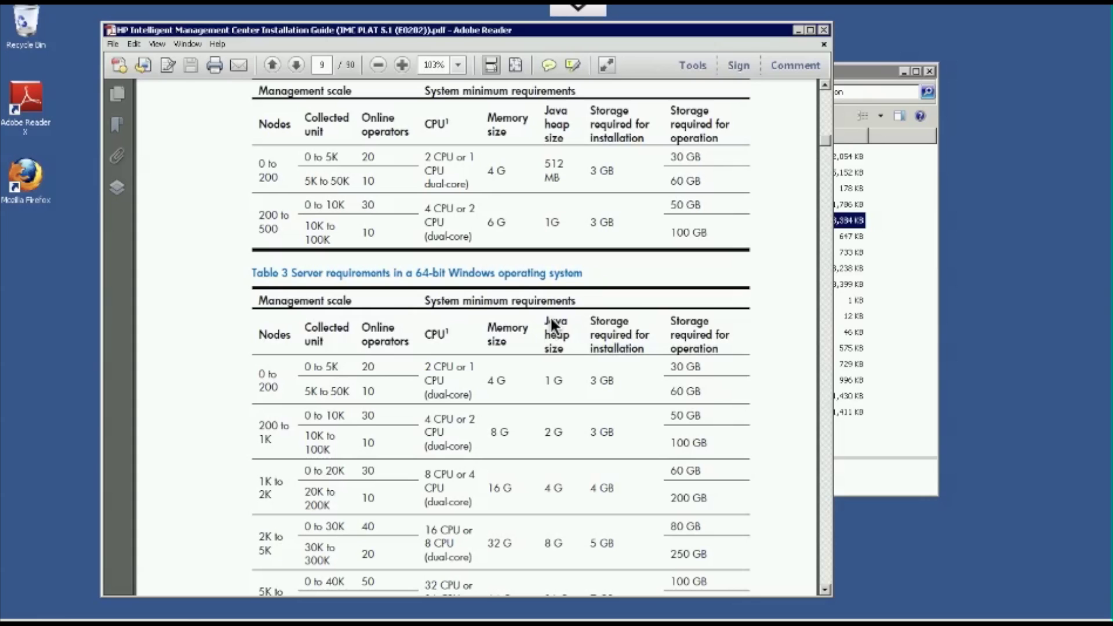
pyautogui.scroll(-5, 551, 317)
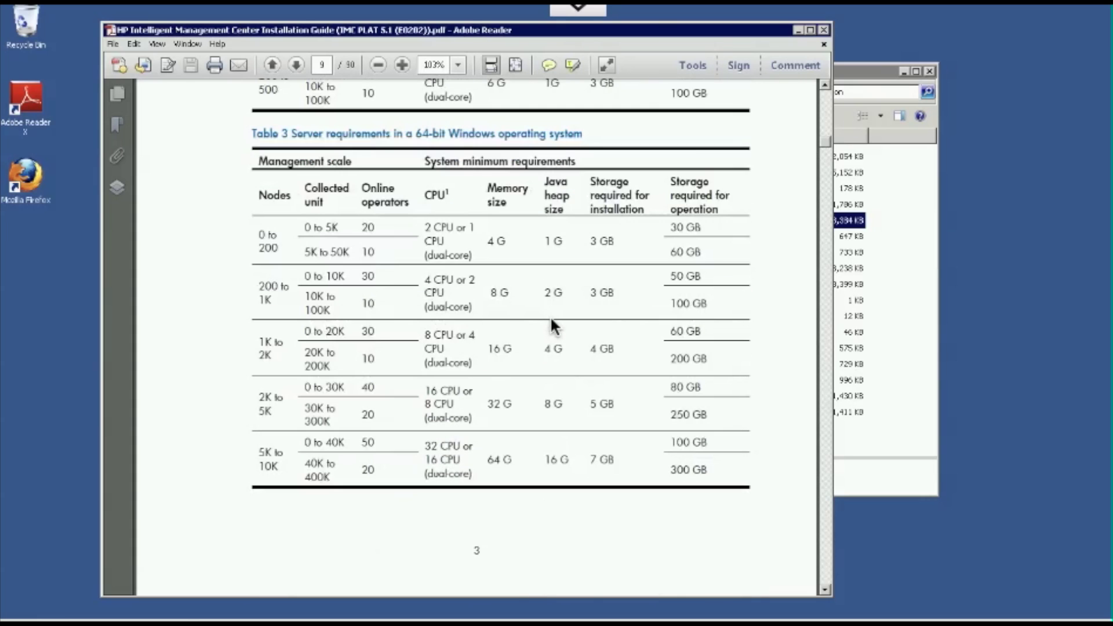
pyautogui.scroll(-12, 550, 319)
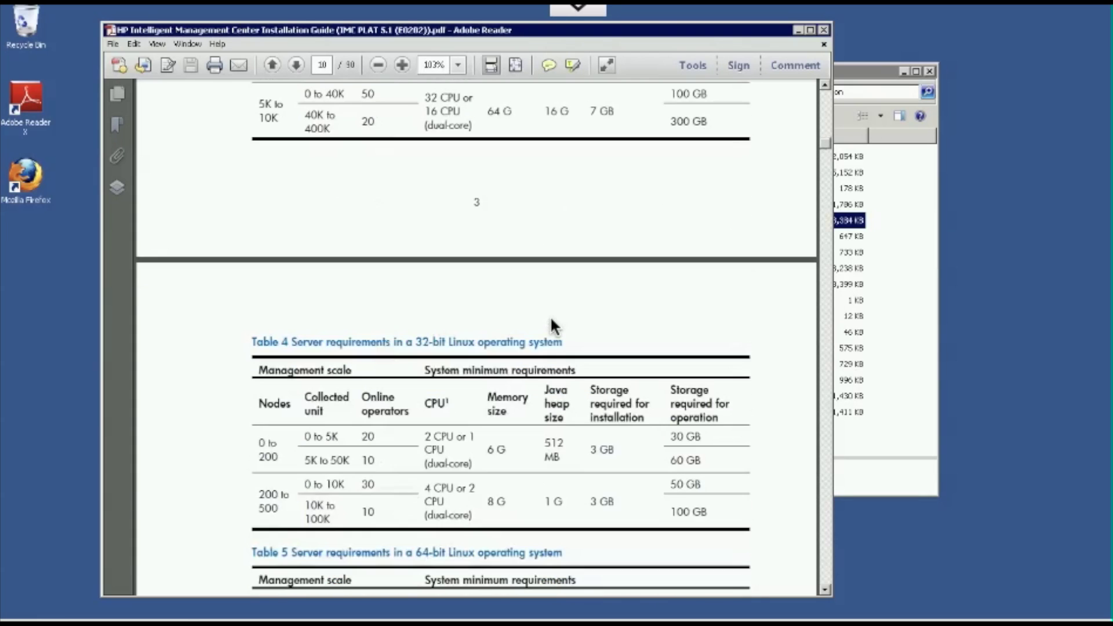
pyautogui.scroll(-5, 551, 318)
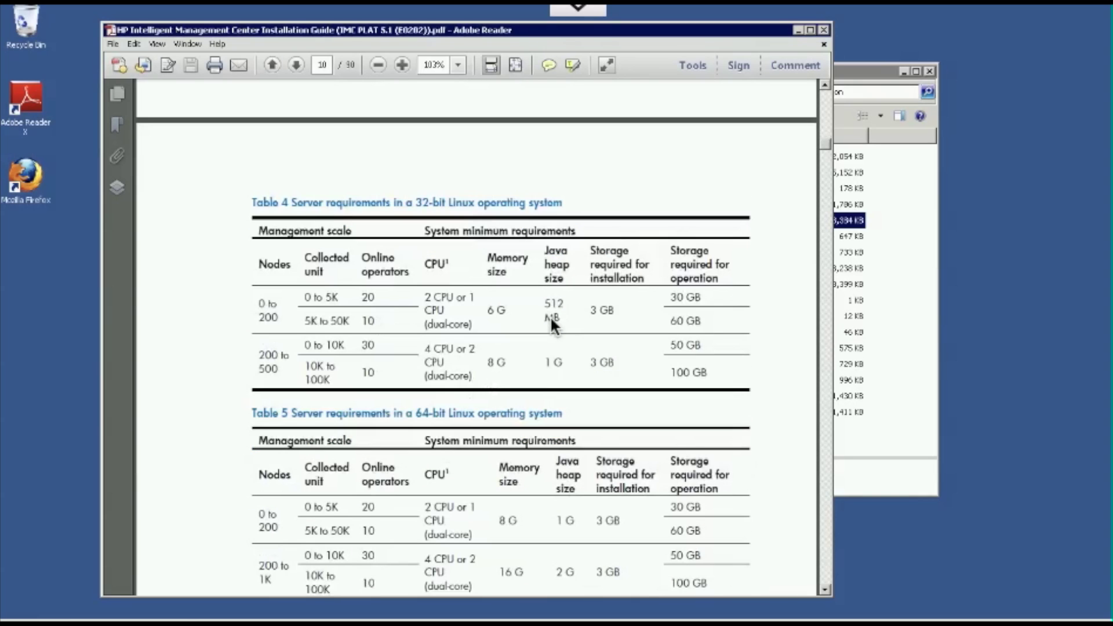
pyautogui.scroll(-3, 550, 316)
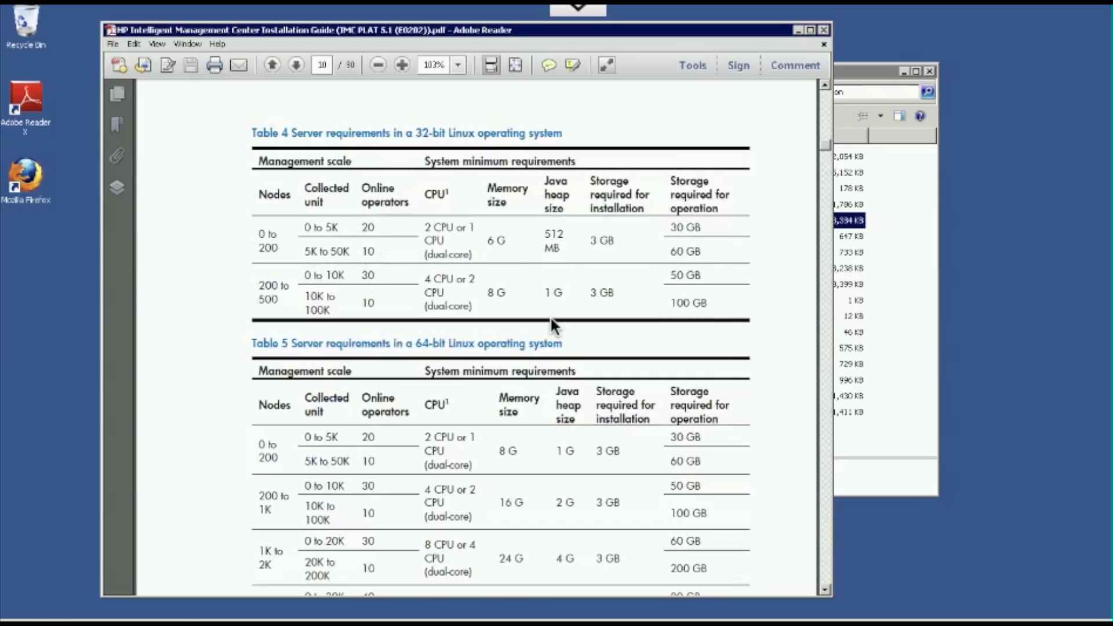
pyautogui.scroll(-9, 549, 317)
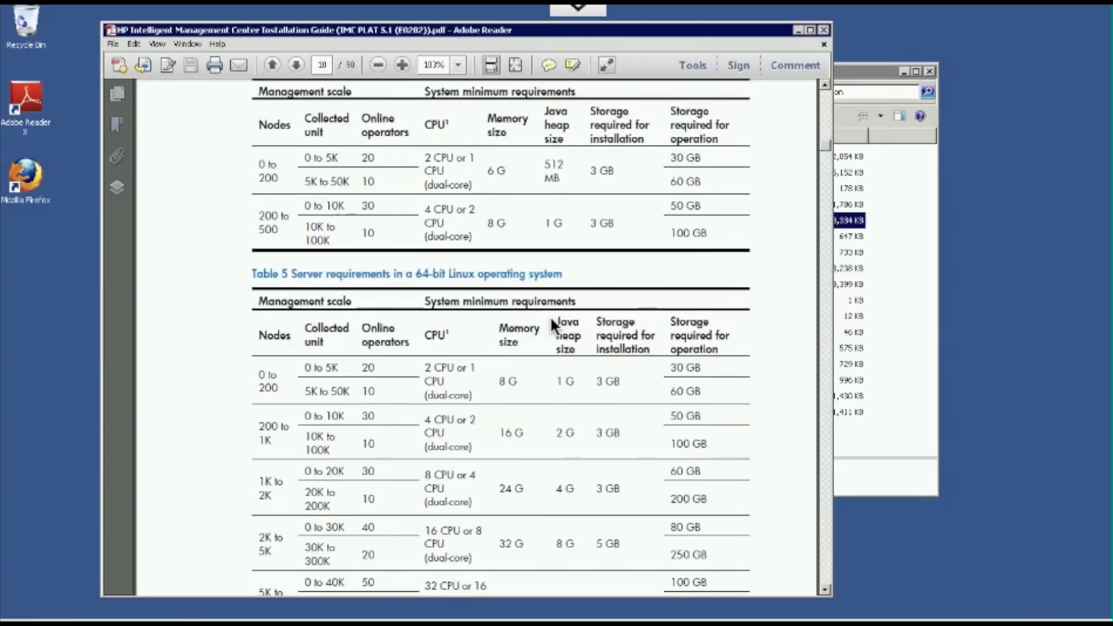
pyautogui.scroll(-20, 551, 317)
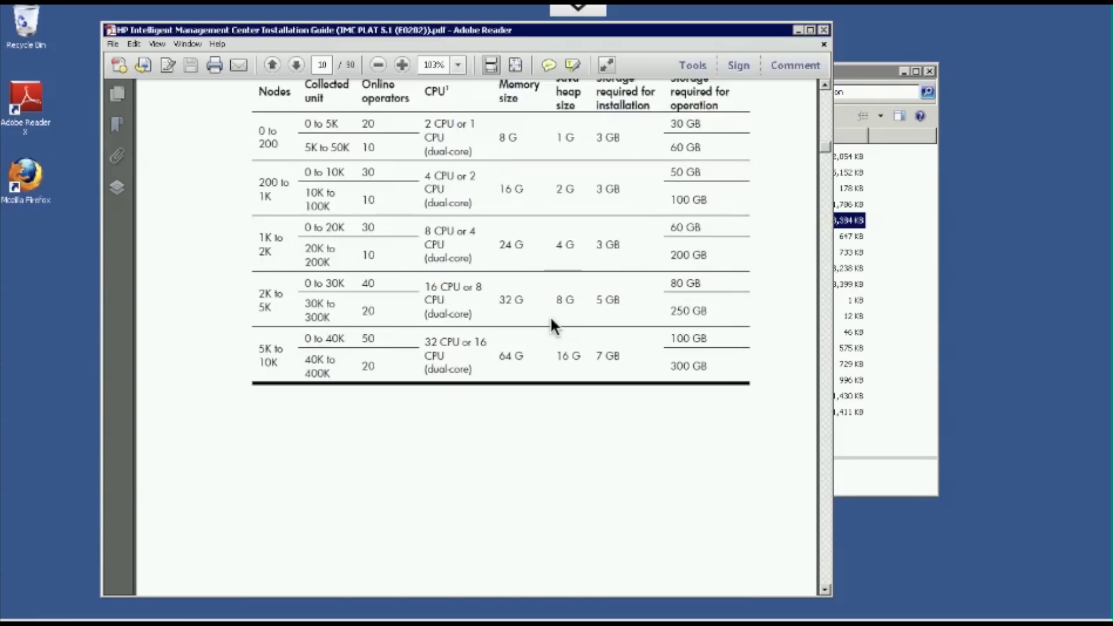
pyautogui.scroll(-18, 550, 317)
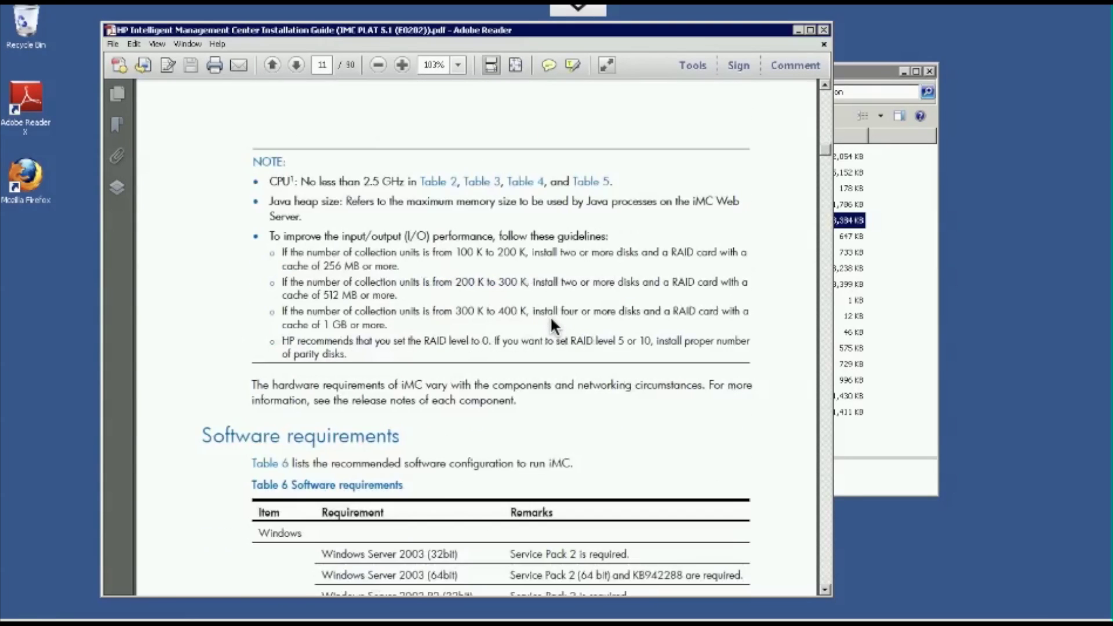
# Scroll through Table 6 Software requirements to the Linux table and Java memory notes.
pyautogui.scroll(-6, 550, 319)
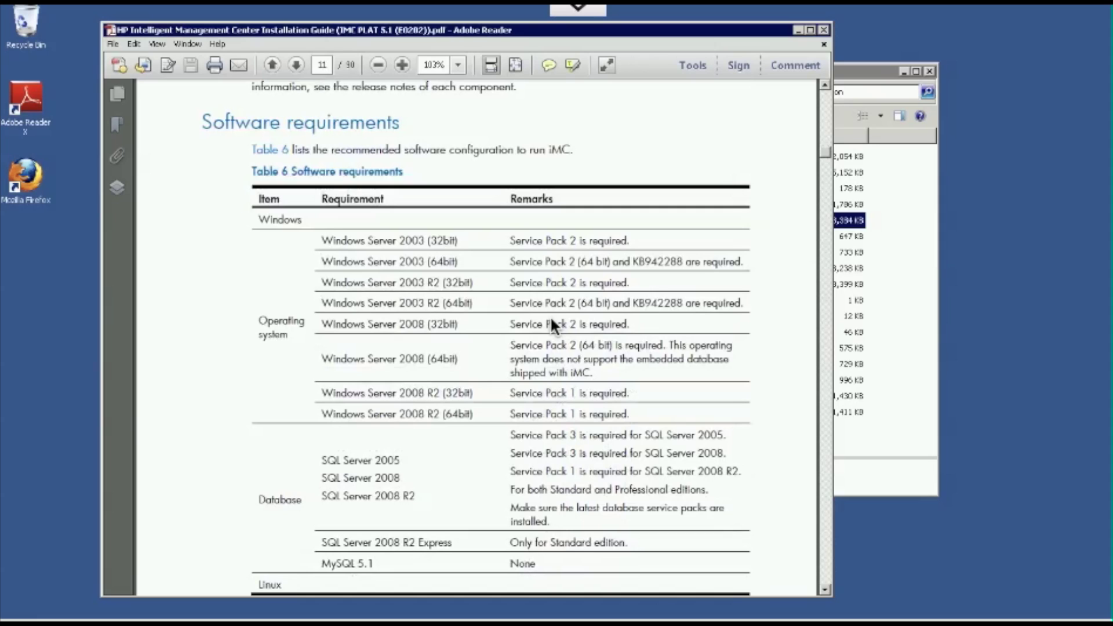
pyautogui.scroll(-1, 550, 324)
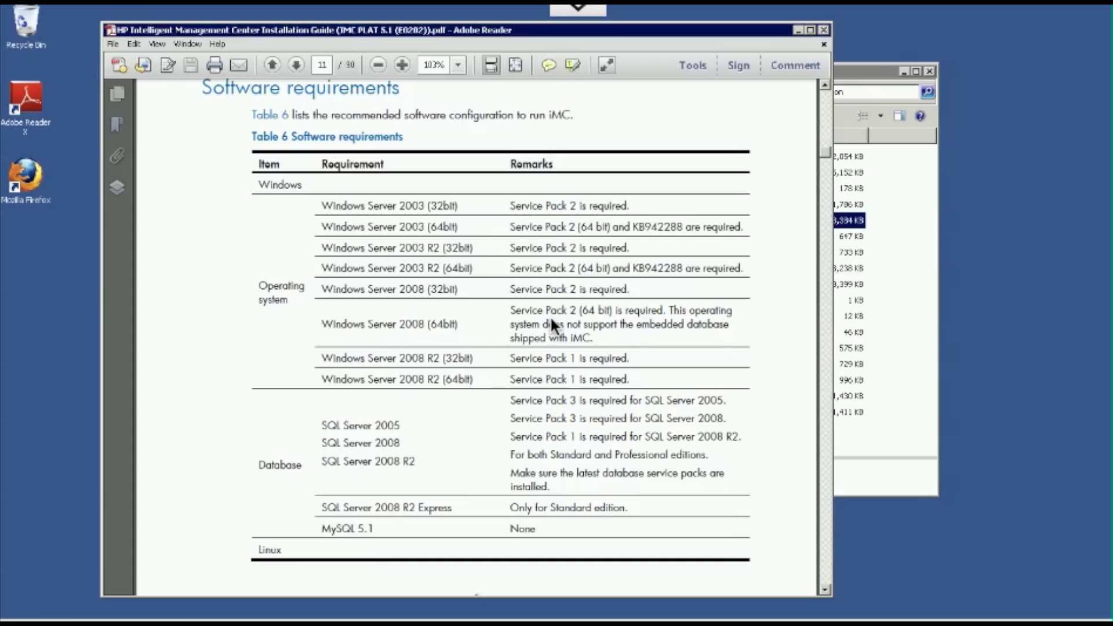
pyautogui.scroll(-6, 550, 319)
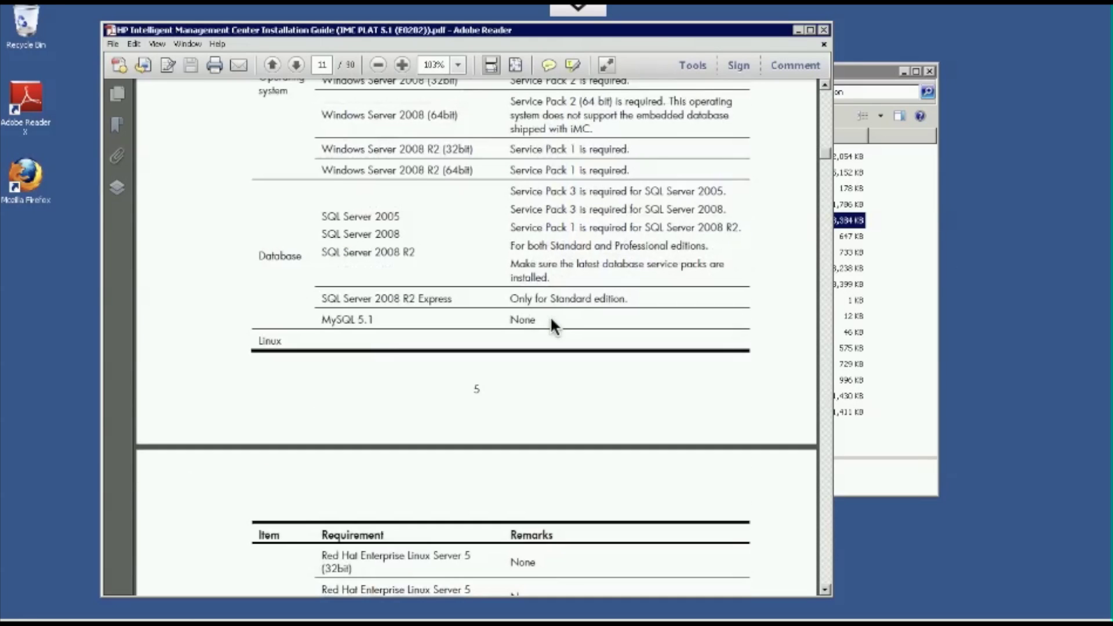
pyautogui.scroll(-11, 550, 319)
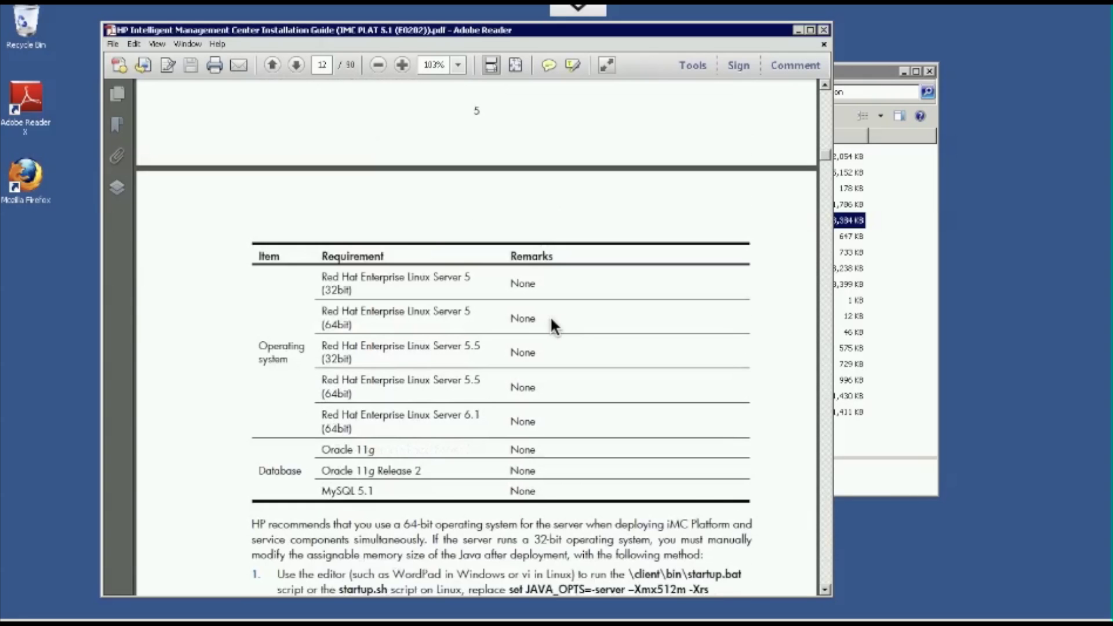
pyautogui.scroll(-4, 550, 324)
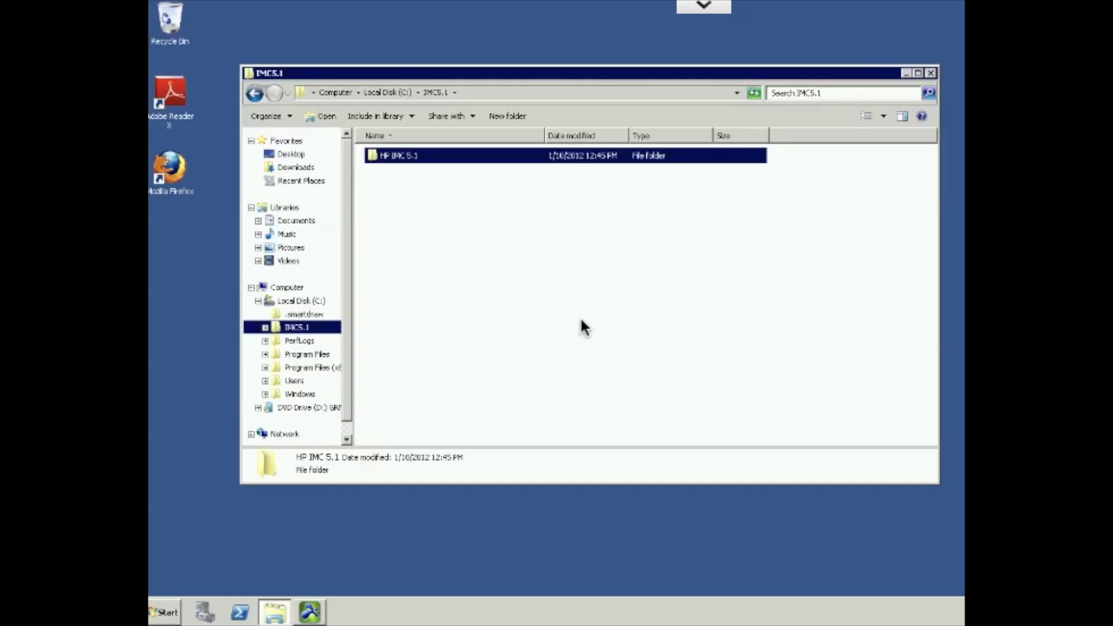
# Open the HP IMC 5.1 folder and inspect its Modules and empty Patch folders.
pyautogui.press('Return')
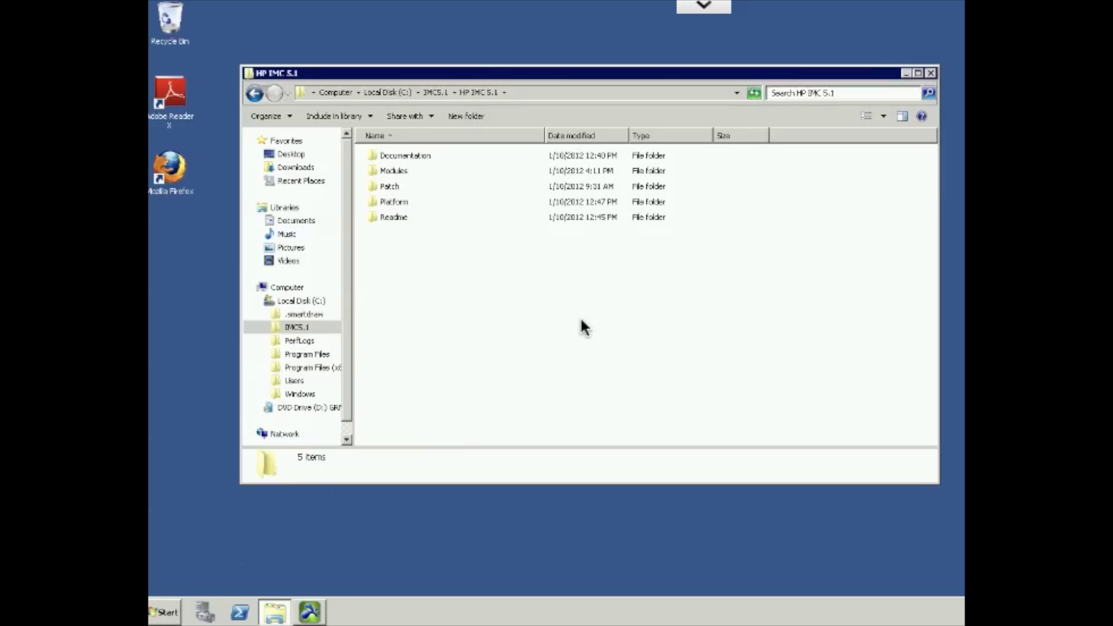
pyautogui.press('Down')
pyautogui.press('Return')
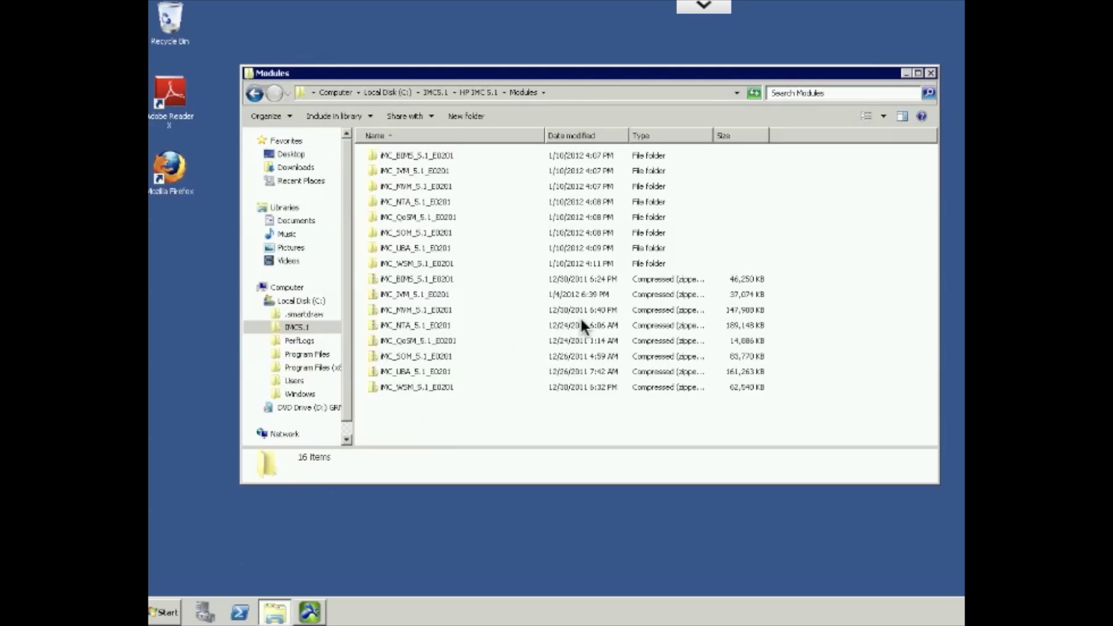
pyautogui.press('BackSpace')
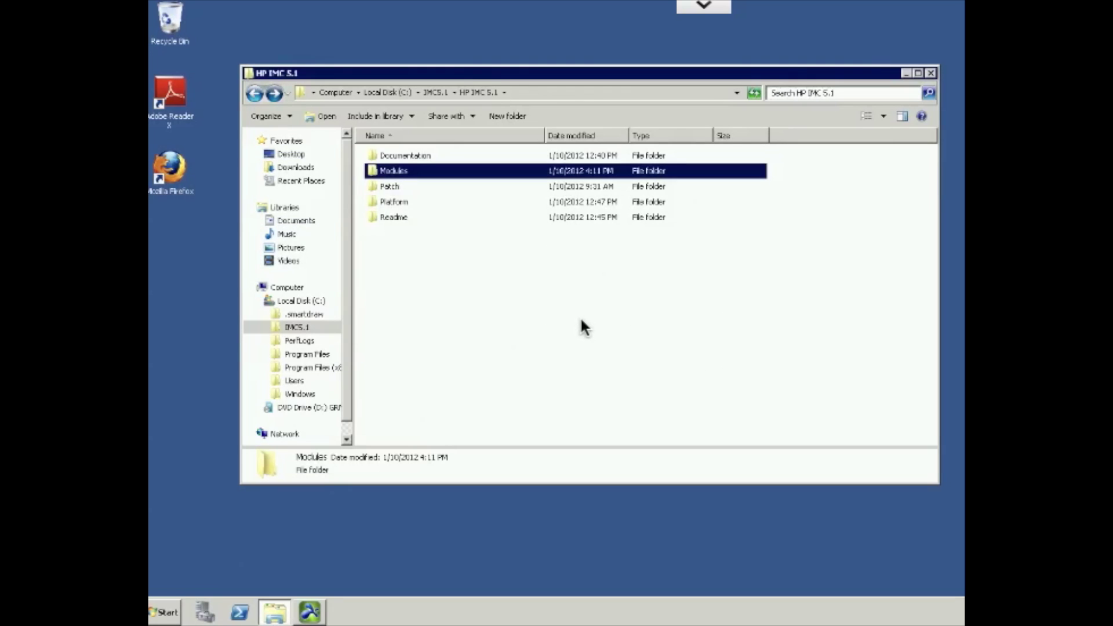
pyautogui.press('Down')
pyautogui.press('Return')
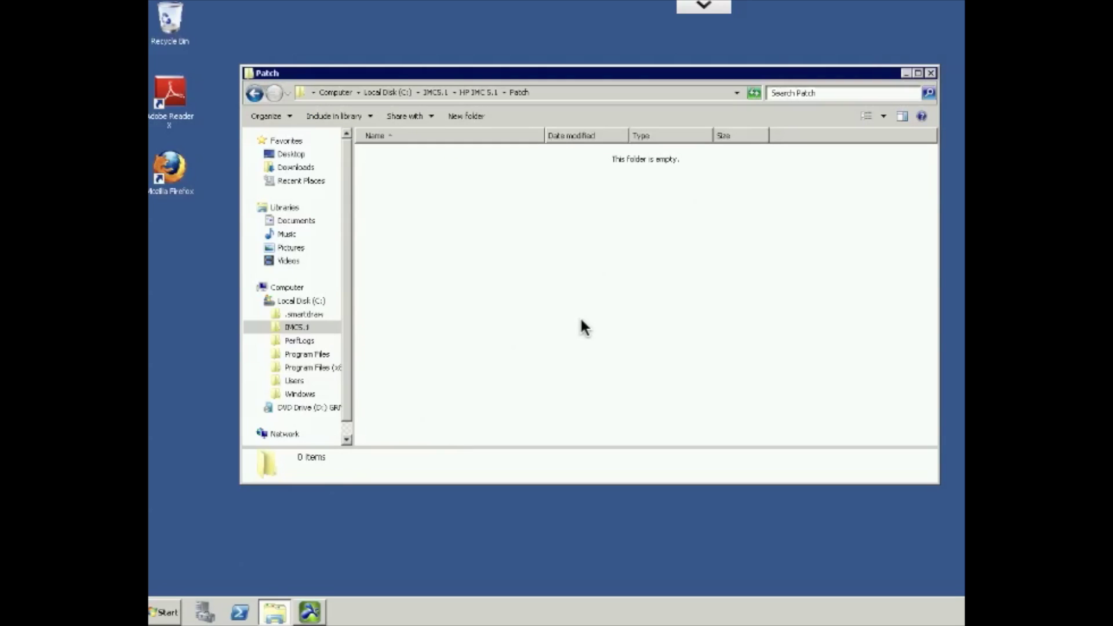
pyautogui.press('BackSpace')
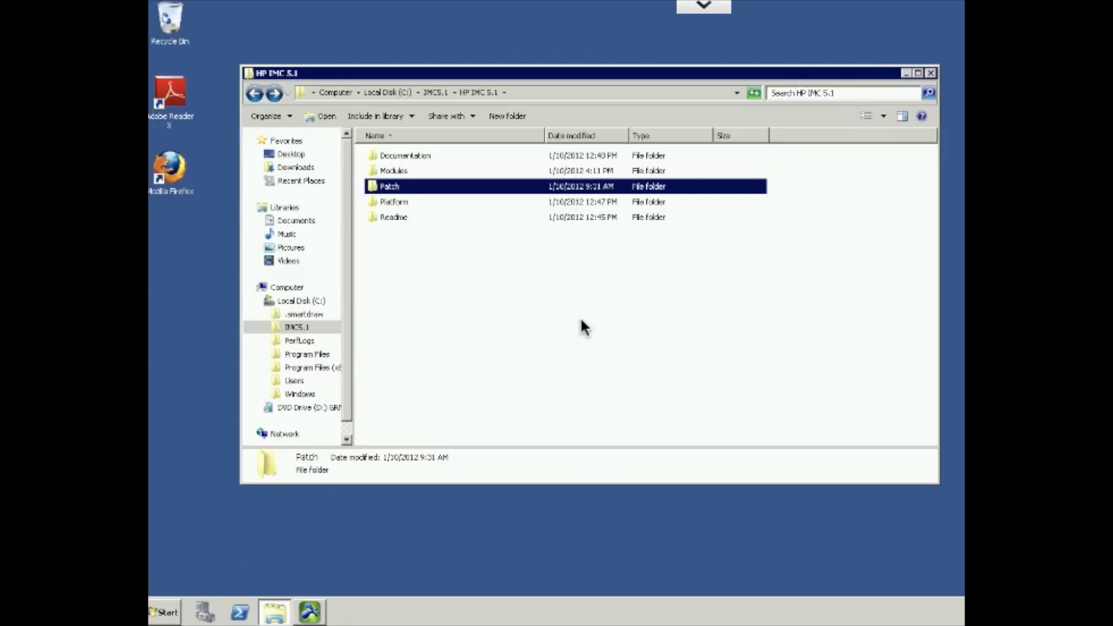
# Run install.bat from Platform\HP_IMC_PLAT_5.1_E0202_Enterprise_Windows\Enterprise\windows\install.
pyautogui.press('Down')
pyautogui.press('Return')
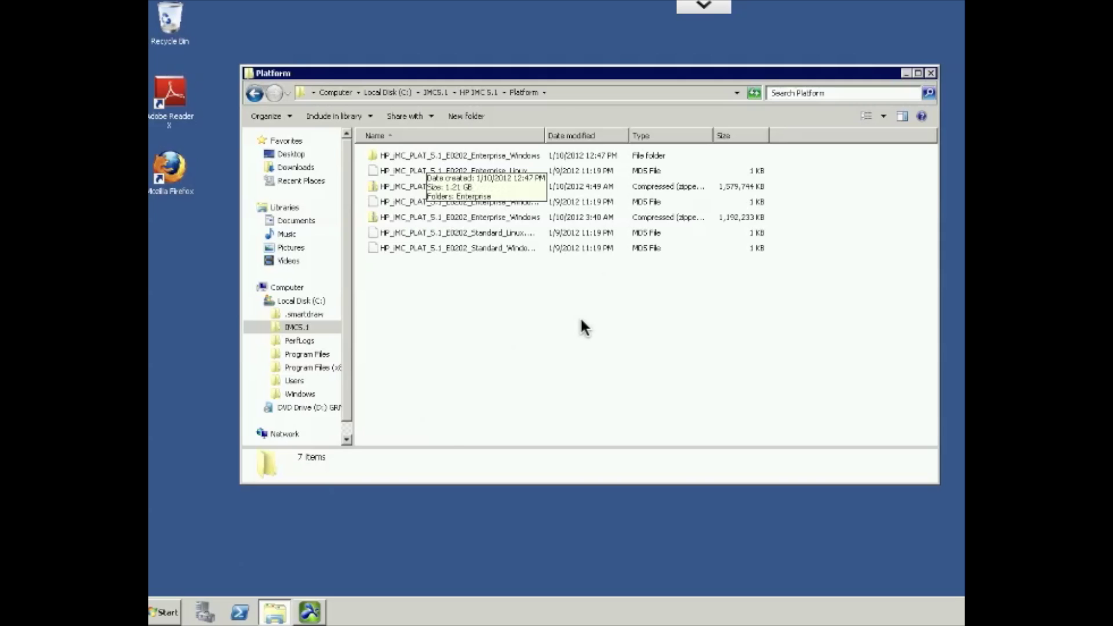
pyautogui.press('Return')
pyautogui.press('Down')
pyautogui.press('Return')
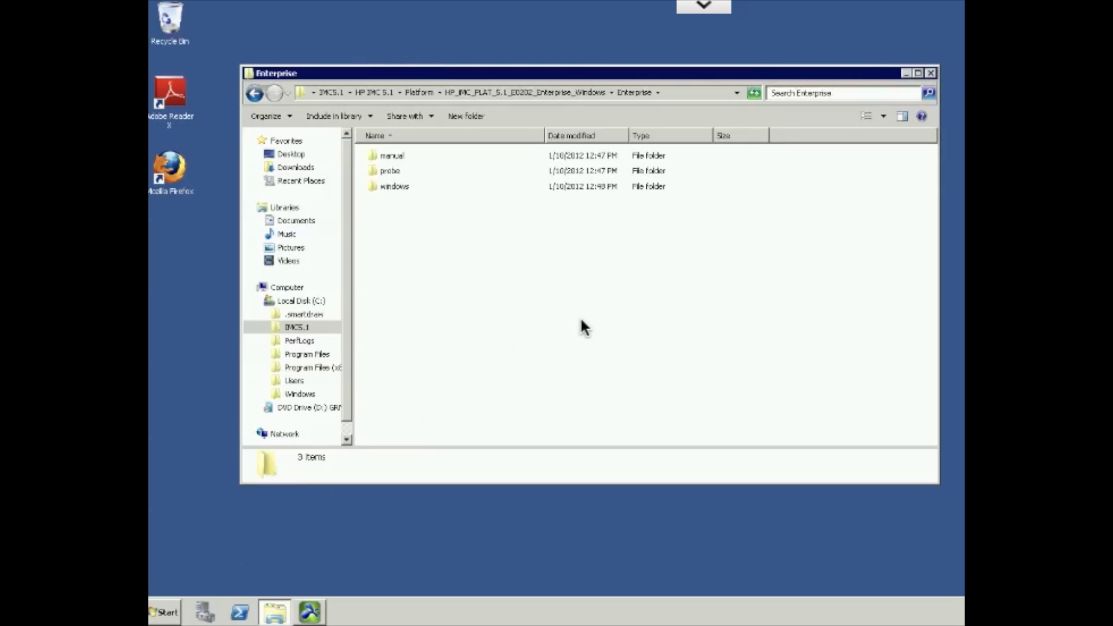
pyautogui.press('w')
pyautogui.press('Return')
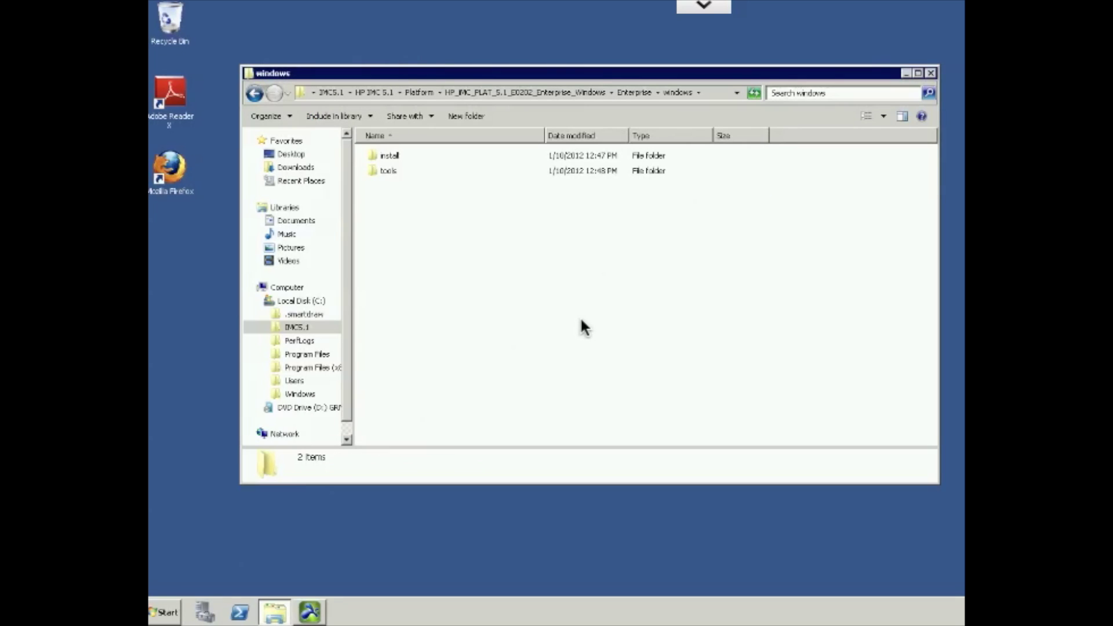
pyautogui.press('i')
pyautogui.press('Return')
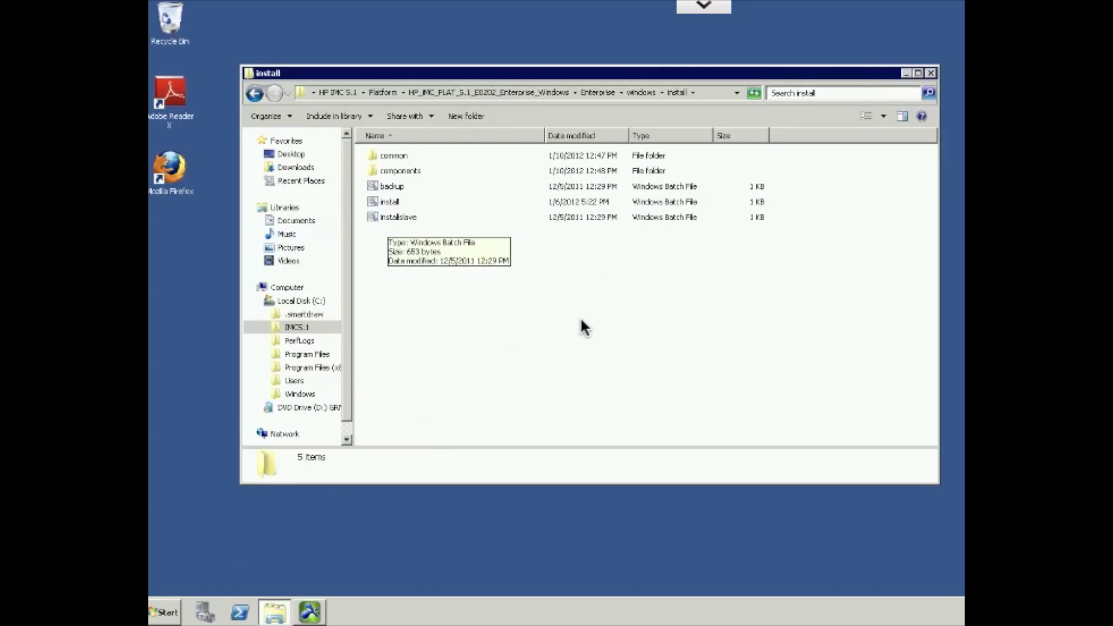
pyautogui.press('i')
pyautogui.press('Return')
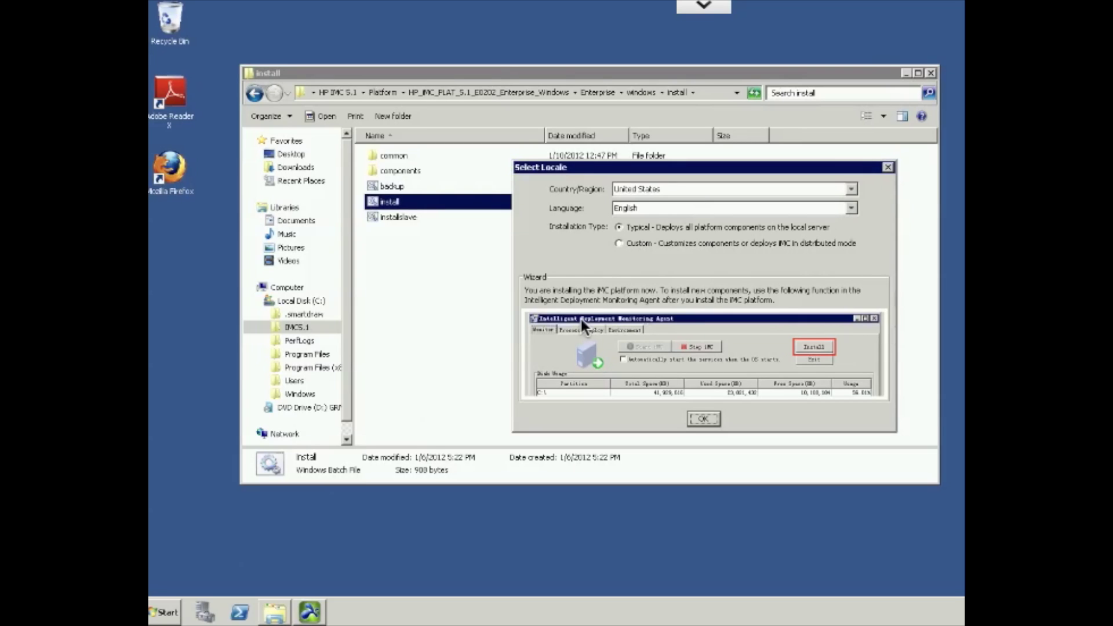
# Accept the United States, English, Typical locale, then the default installation location and ports.
pyautogui.press('Return')
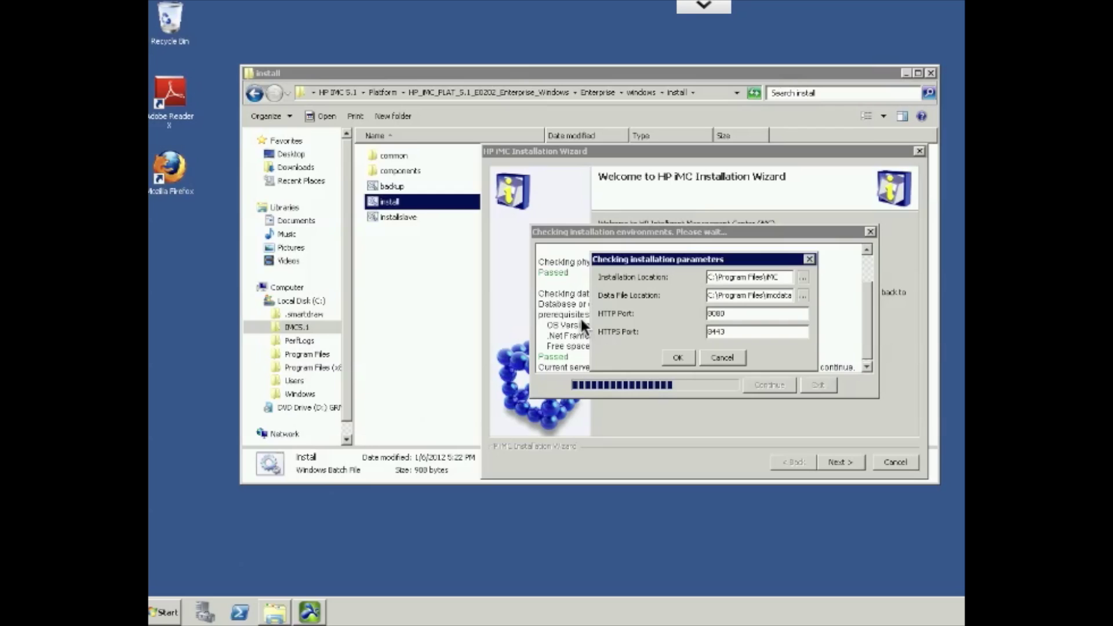
pyautogui.press('Return')
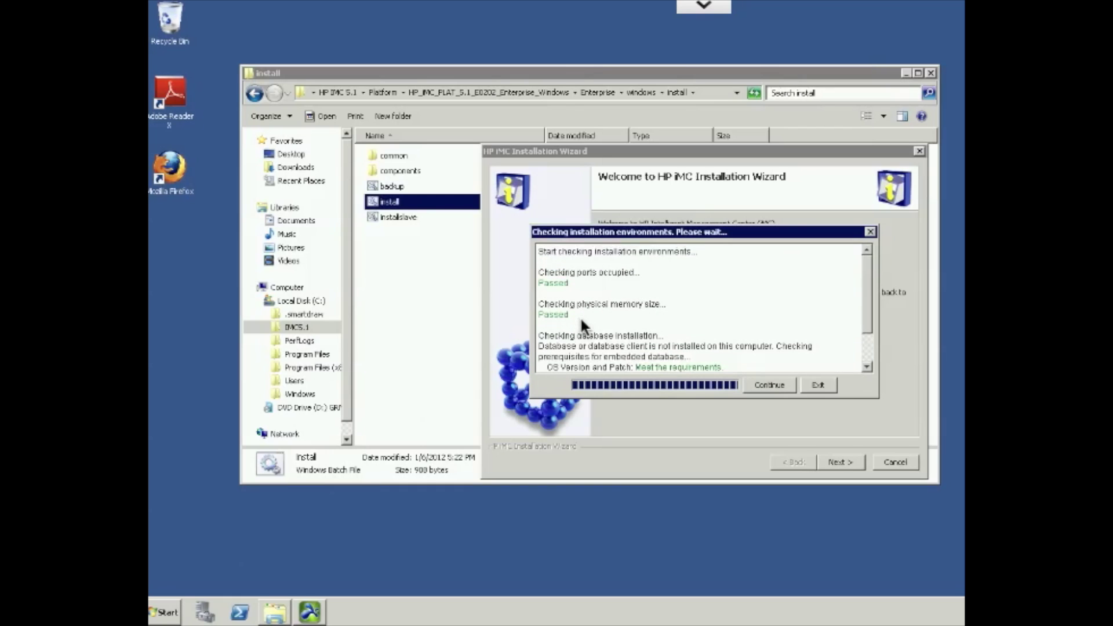
# Continue past the passed environment check to the C:\Program Files\iMC target folder.
pyautogui.press('Return')
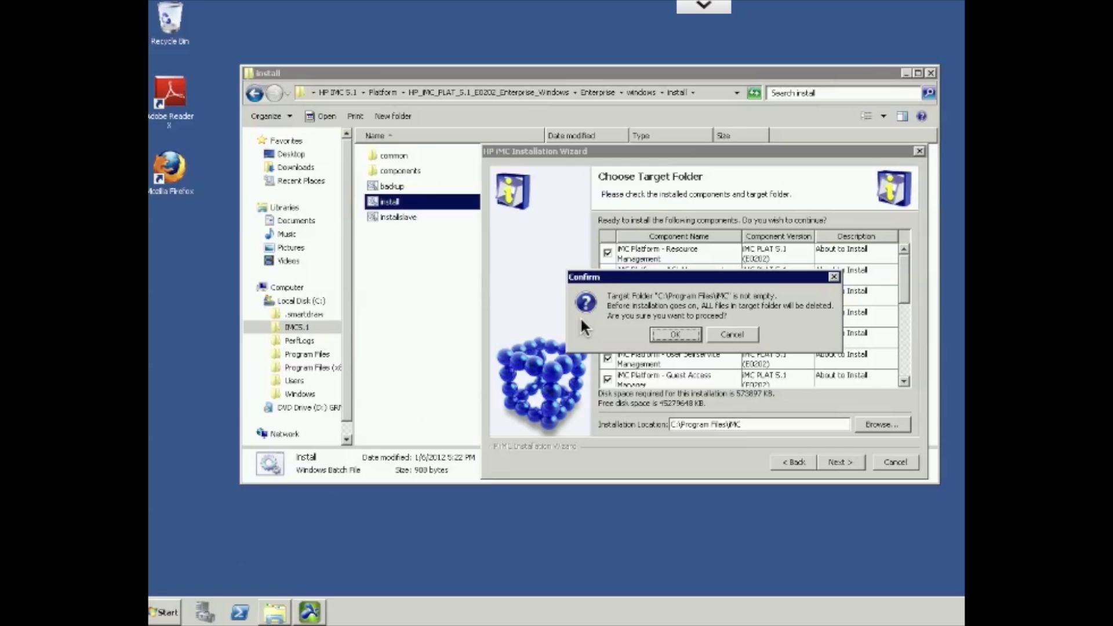
# Confirm installing into the non-empty C:\Program Files\iMC folder and shift the progress window left.
pyautogui.press('Return')
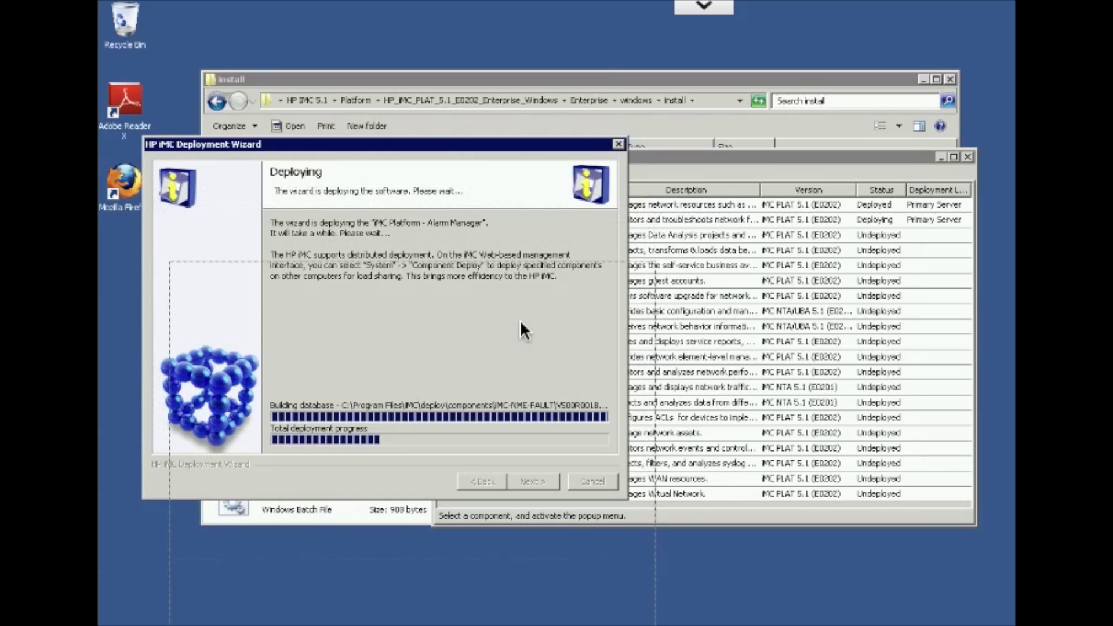
pyautogui.moveTo(520, 323); pyautogui.dragTo(521, 322)
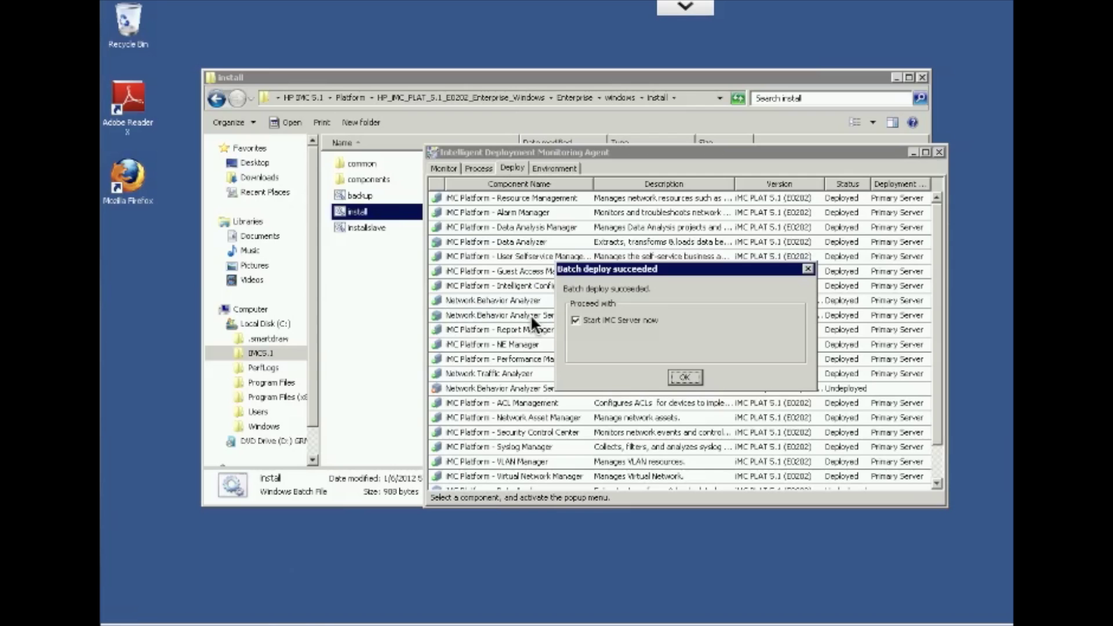
# Move the Batch deploy succeeded notice further left and down.
pyautogui.moveTo(684, 269); pyautogui.dragTo(278, 304)
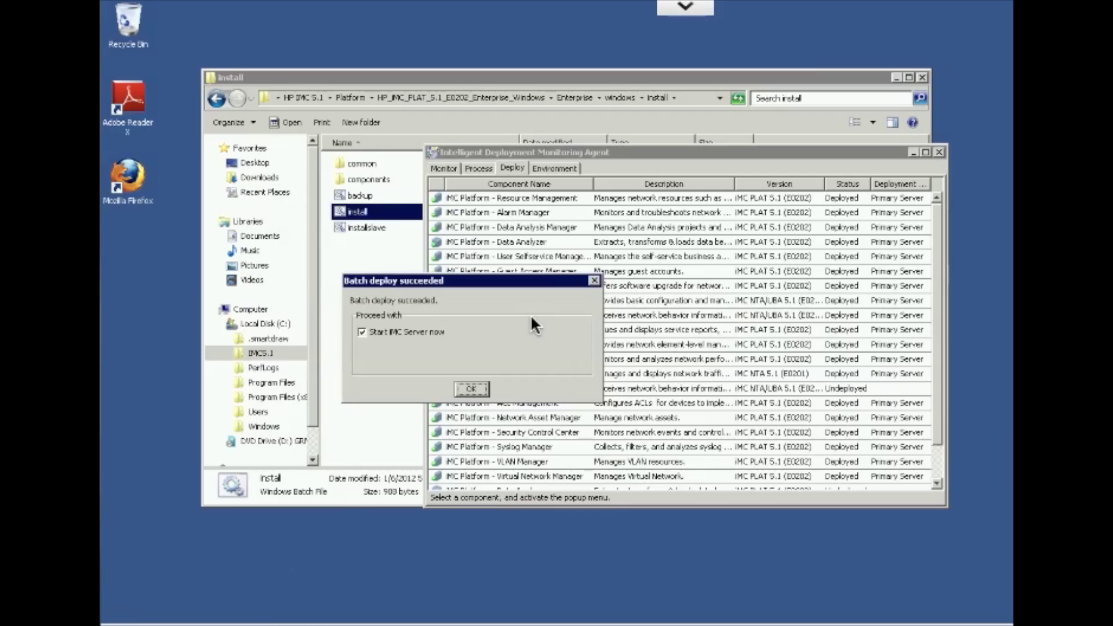
# Accept the Batch deploy succeeded notice with Start IMC Server now left checked.
pyautogui.press('Return')
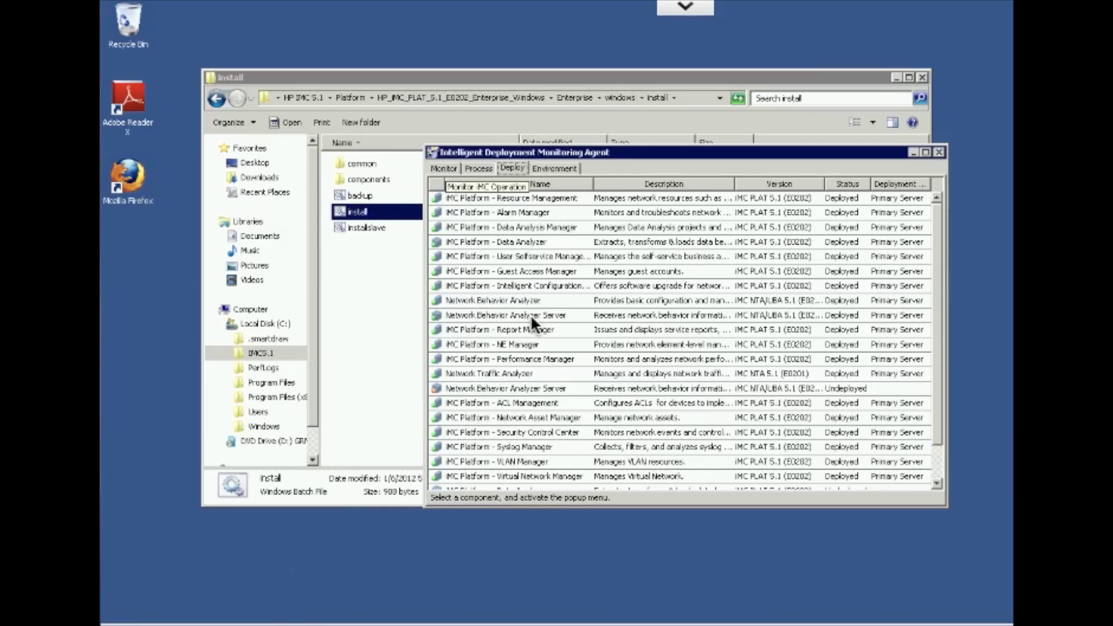
# Switch the Intelligent Deployment Monitoring Agent to its Monitor tab.
pyautogui.click(443, 168)
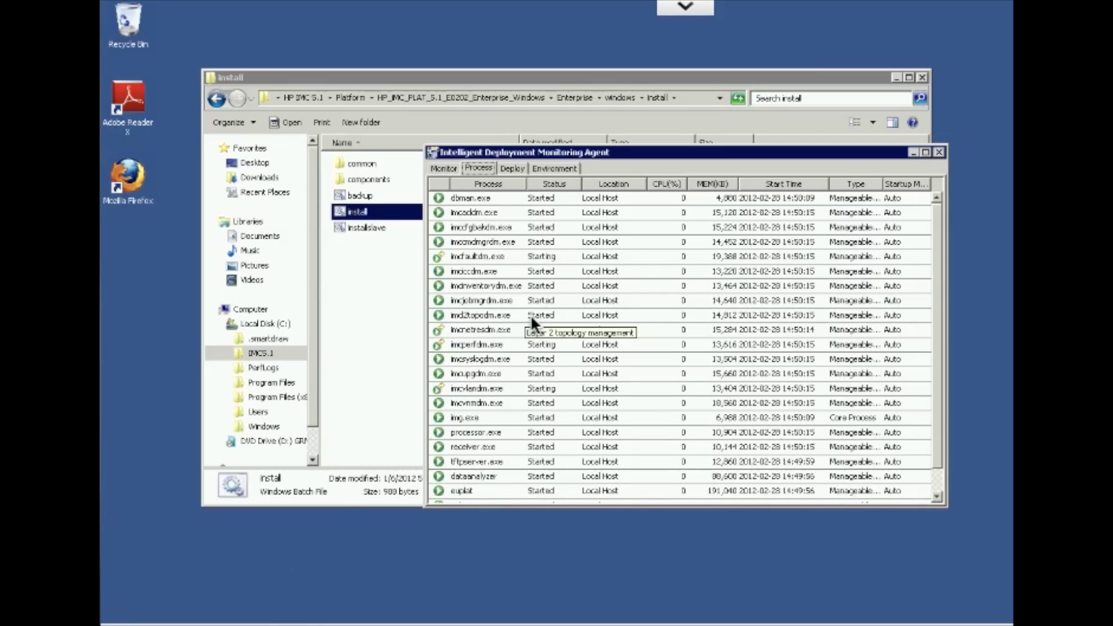
# Scroll the Process list to watch imcperfdm, imcnetresdm and imcvlandm switch to Started while jserver still starts.
pyautogui.scroll(-1, 532, 322)
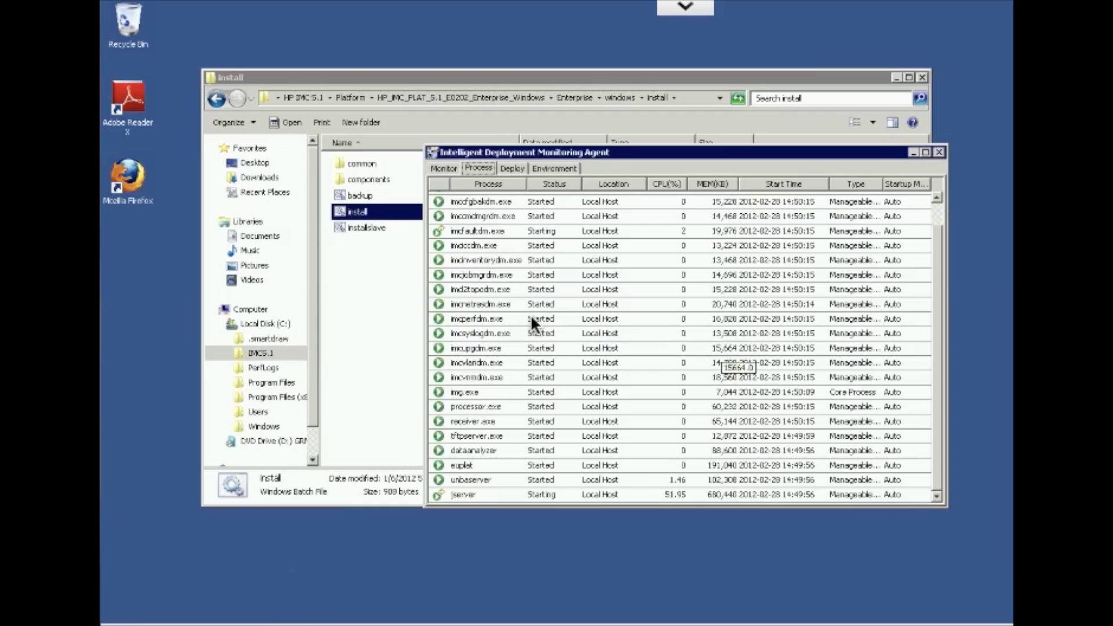